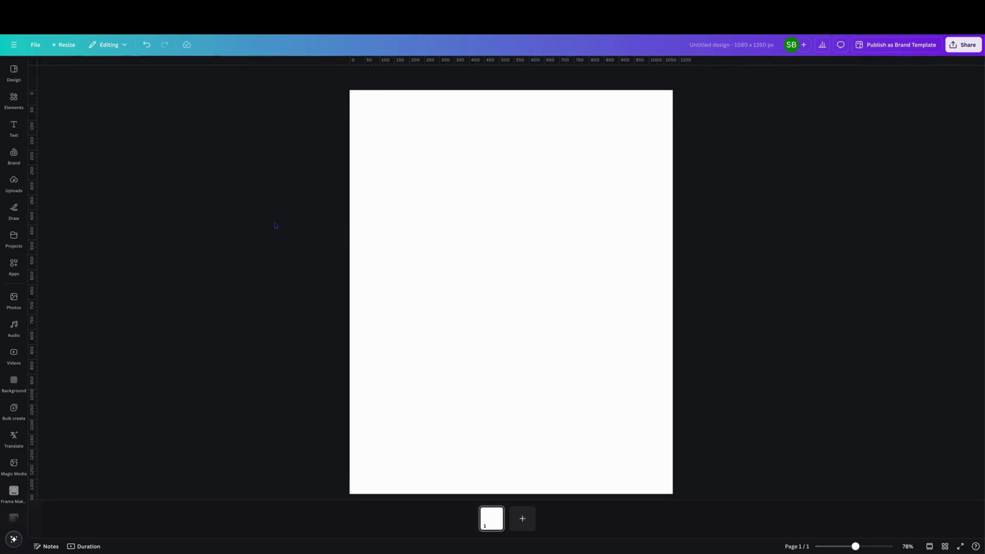
Add a 6-Pointed Star from the basic shapes to the centre of the blank page
{"action": "left_click", "coordinate": [14, 99]}
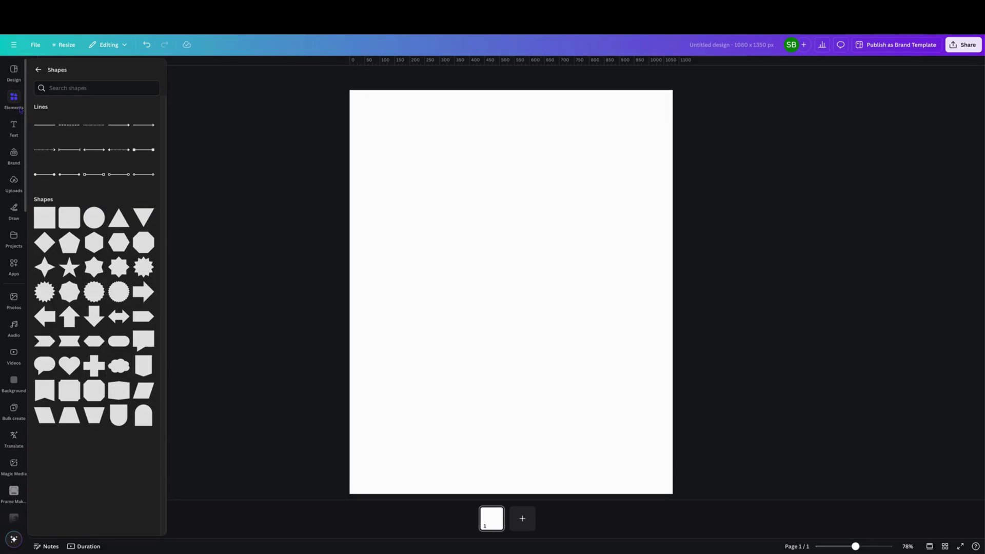
{"action": "left_click", "coordinate": [38, 70]}
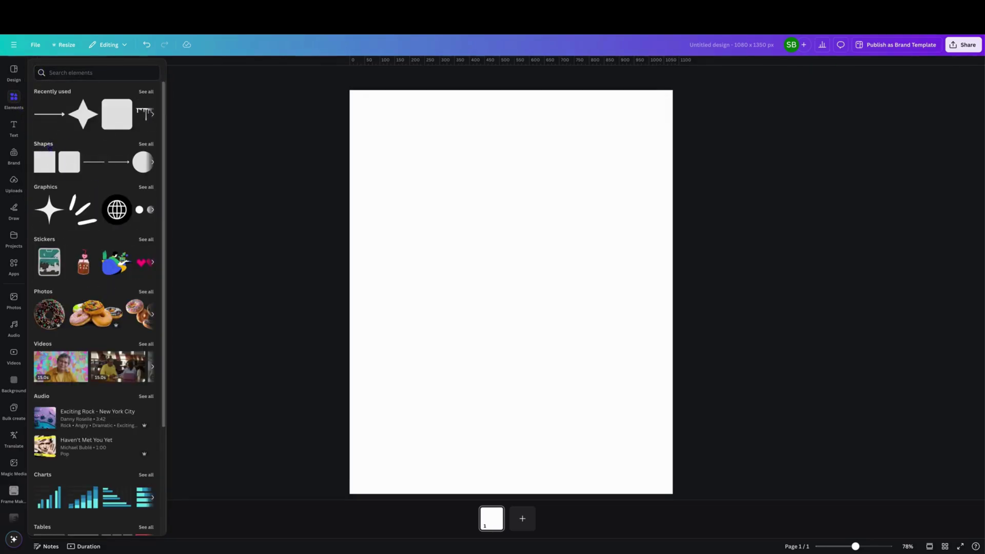
{"action": "left_click", "coordinate": [147, 144]}
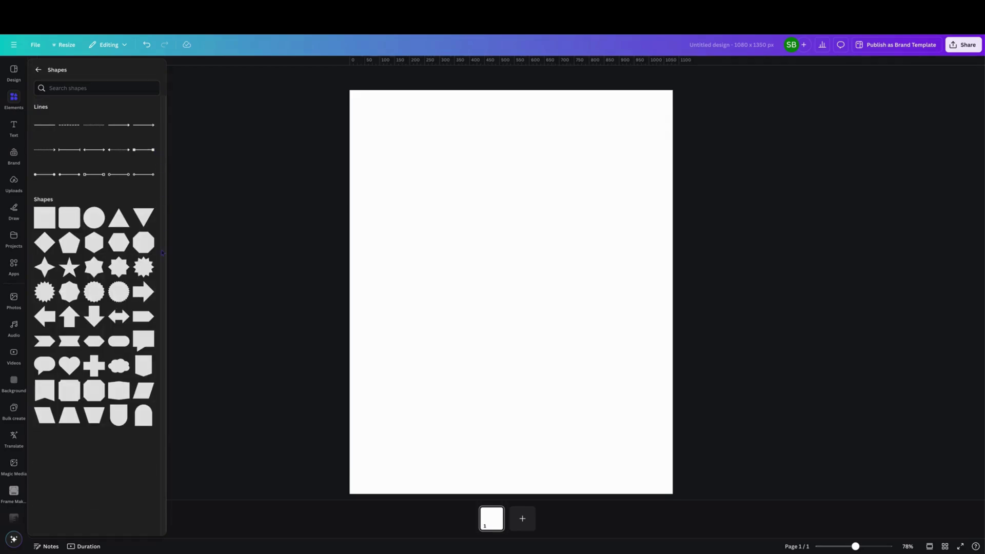
{"action": "left_click", "coordinate": [98, 263]}
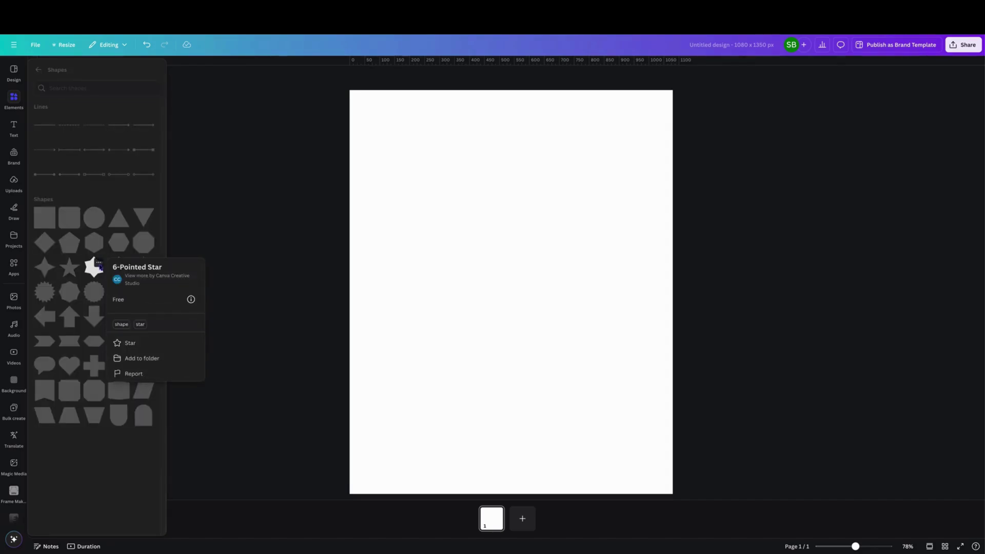
{"action": "left_click", "coordinate": [100, 265]}
{"action": "left_click", "coordinate": [95, 269]}
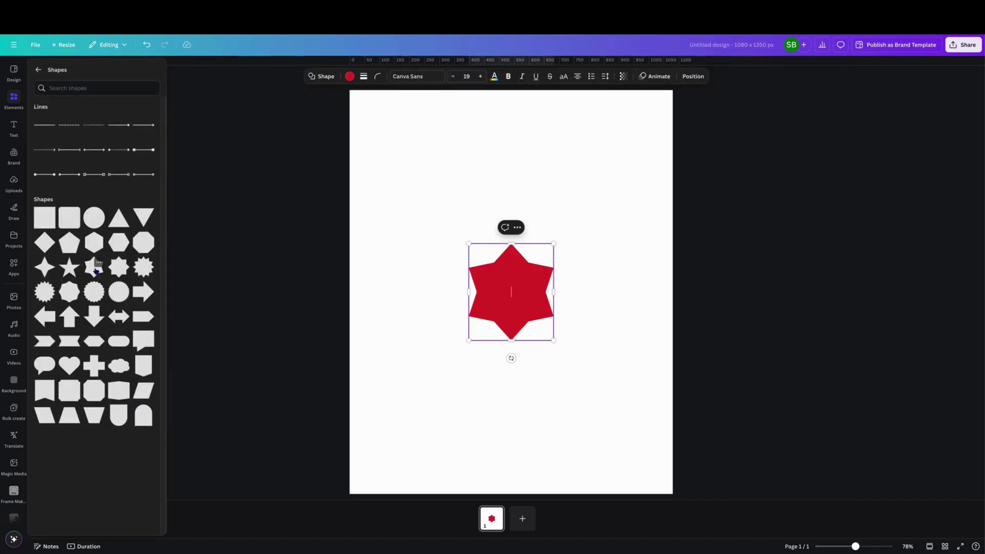
{"action": "double_click", "coordinate": [511, 301]}
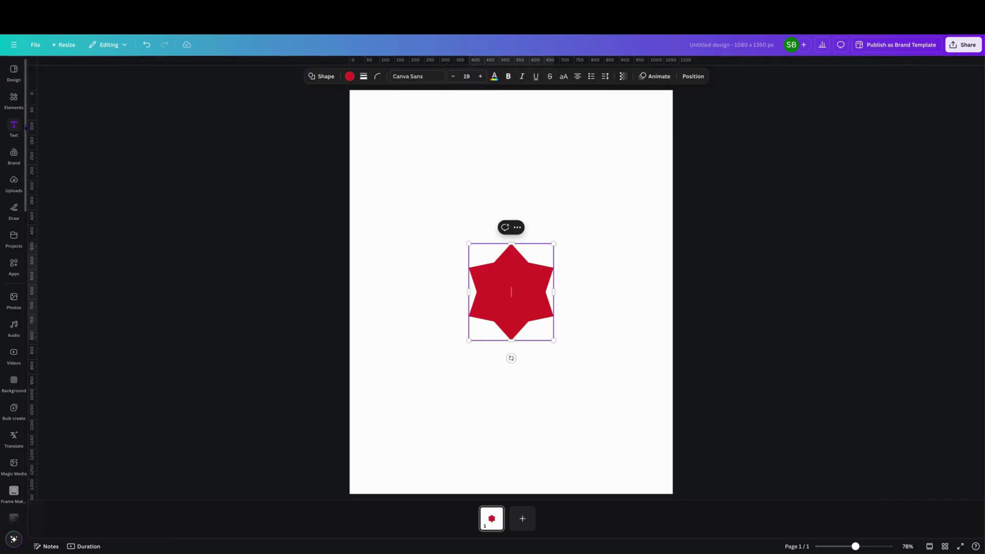
Add a straight line with an arrowhead at its right end and move it above the star
{"action": "left_click", "coordinate": [19, 107]}
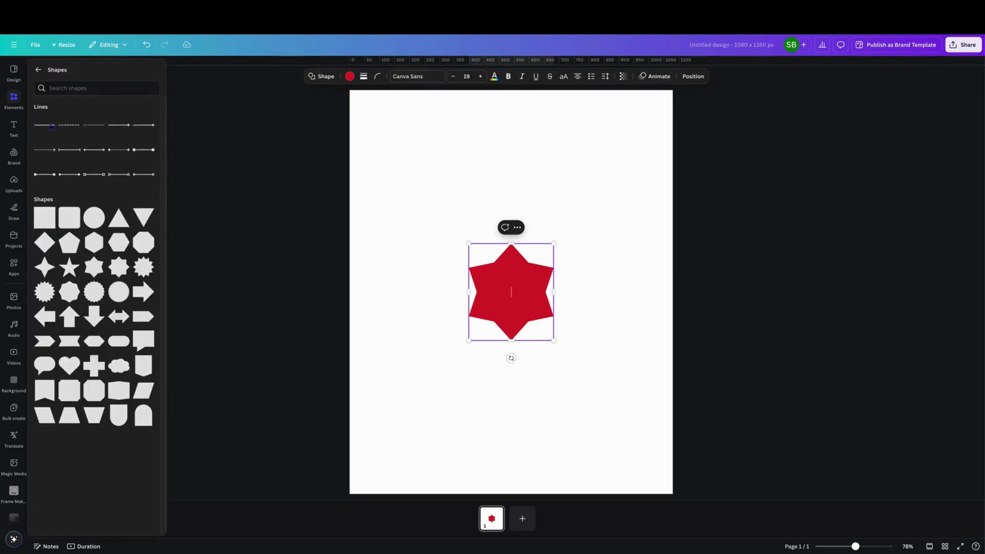
{"action": "left_click", "coordinate": [124, 125]}
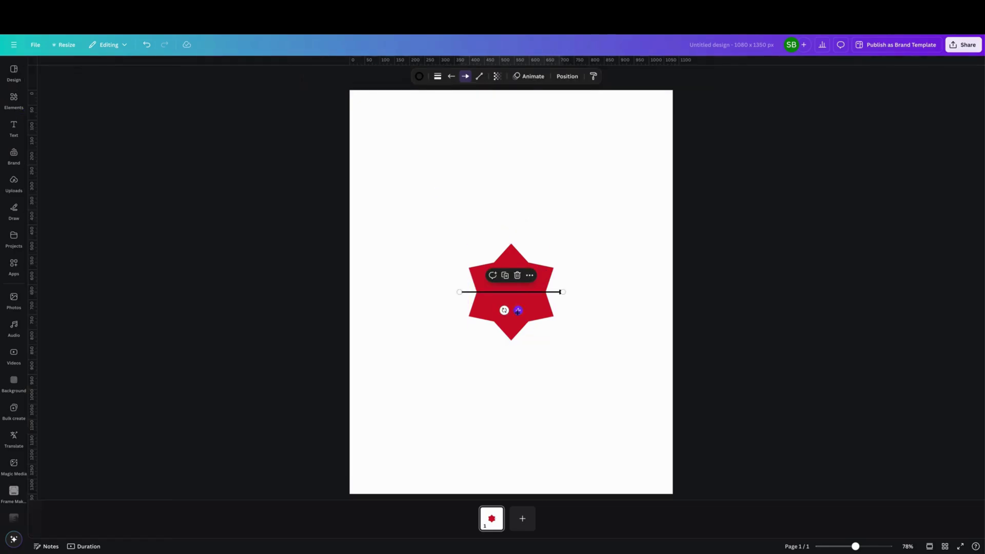
{"action": "left_click_drag", "start_coordinate": [518, 310], "coordinate": [518, 190]}
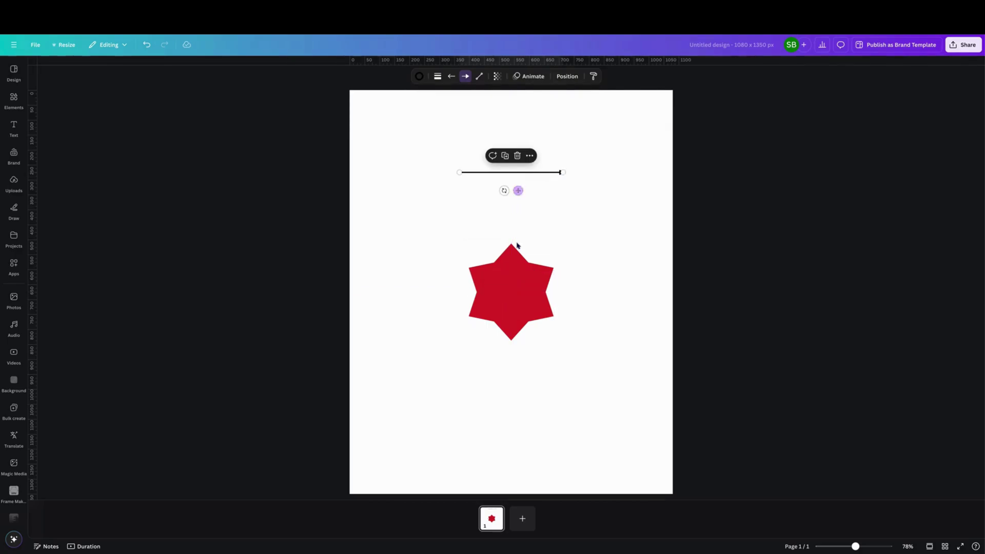
Fill the star with the default yellow-to-orange gradient
{"action": "left_click", "coordinate": [505, 290]}
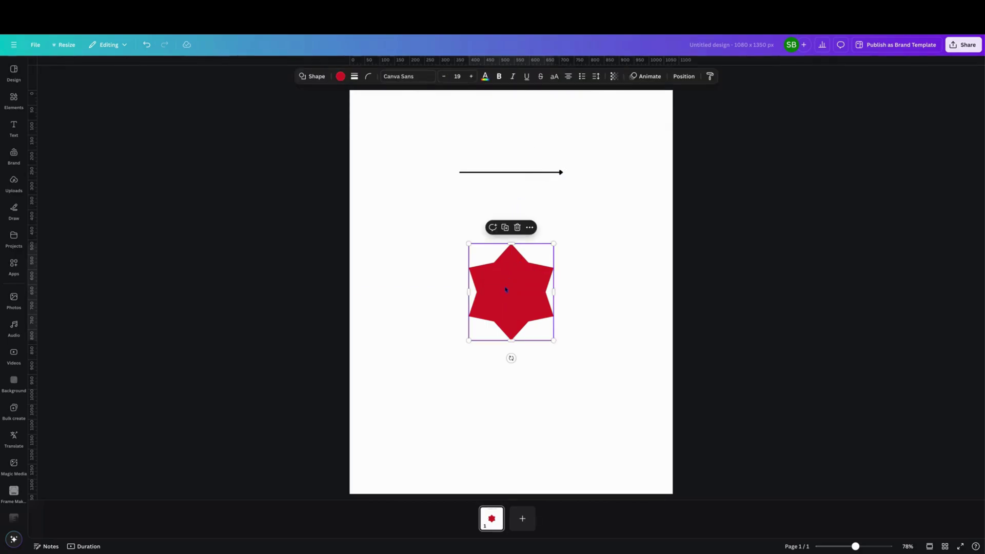
{"action": "left_click", "coordinate": [340, 77]}
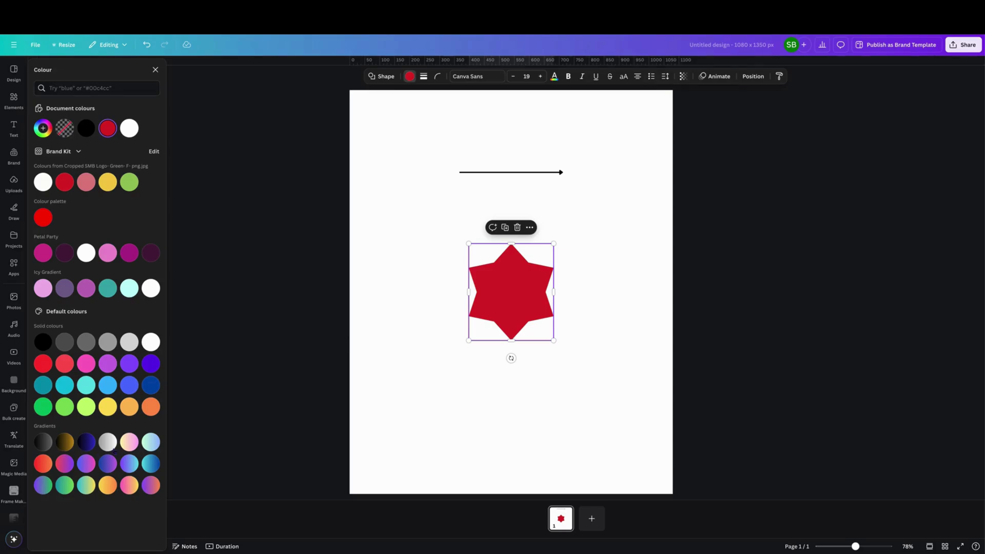
{"action": "left_click", "coordinate": [108, 488]}
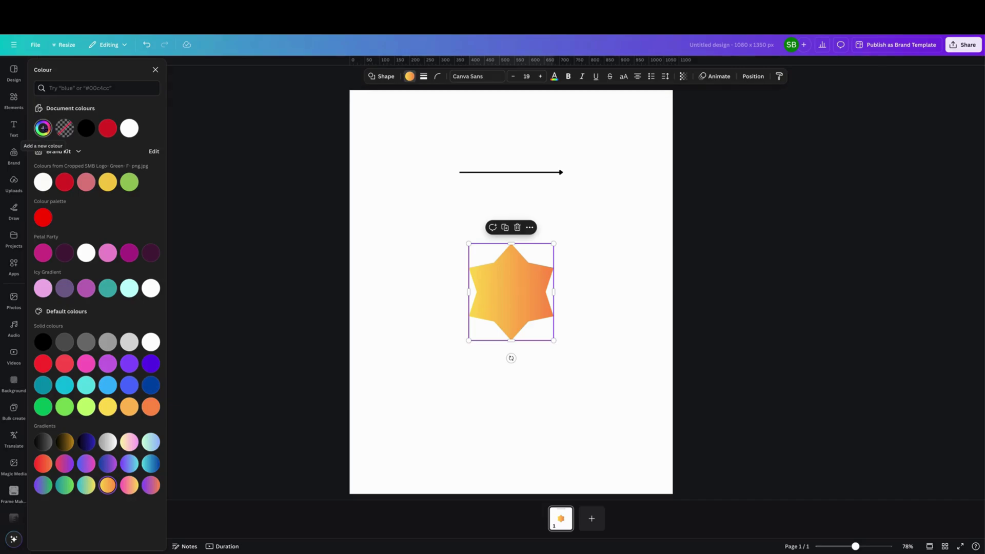
Change the star's two gradient colours to blue #59B4FF and pink #FF4DAD
{"action": "left_click", "coordinate": [43, 128]}
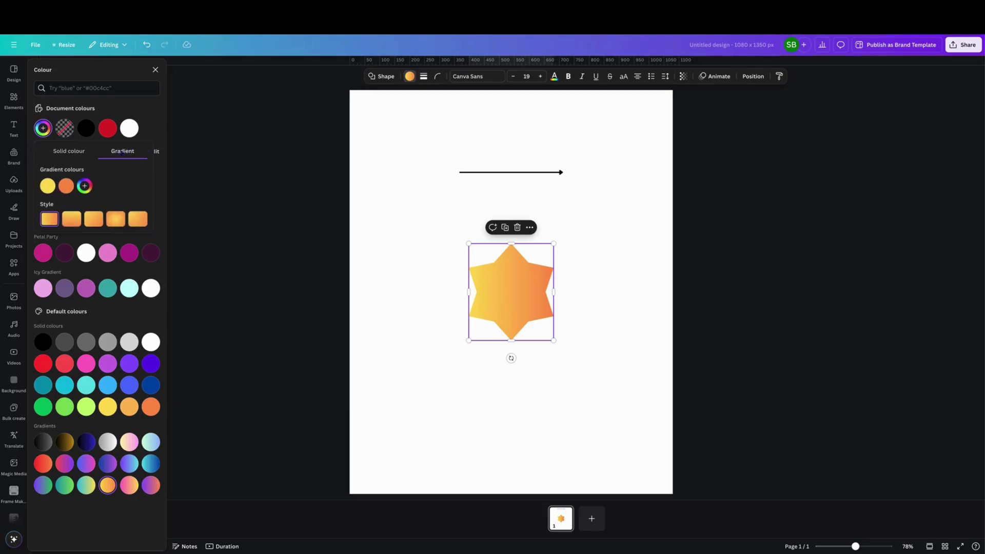
{"action": "left_click", "coordinate": [48, 186]}
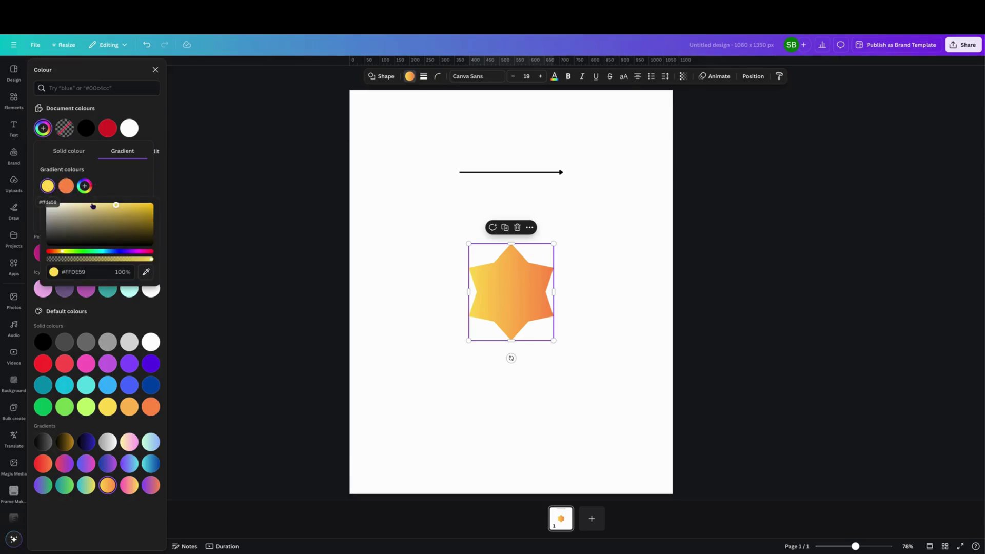
{"action": "left_click", "coordinate": [108, 252]}
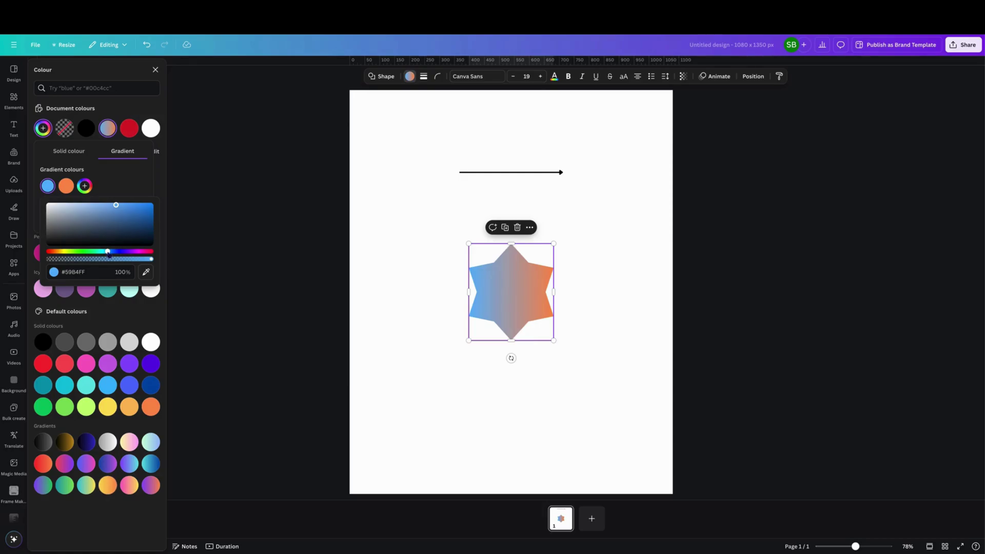
{"action": "left_click", "coordinate": [67, 186]}
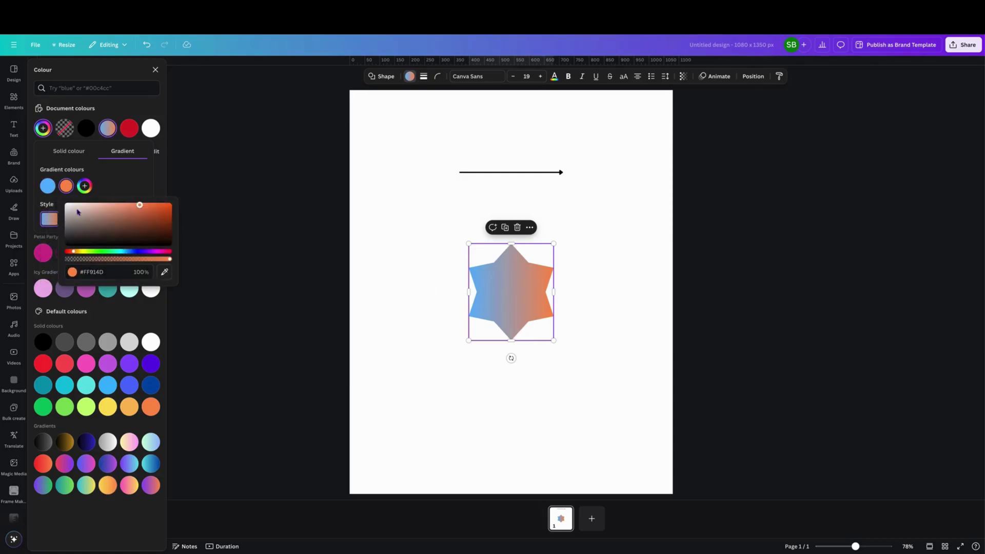
{"action": "left_click_drag", "start_coordinate": [163, 251], "coordinate": [160, 252]}
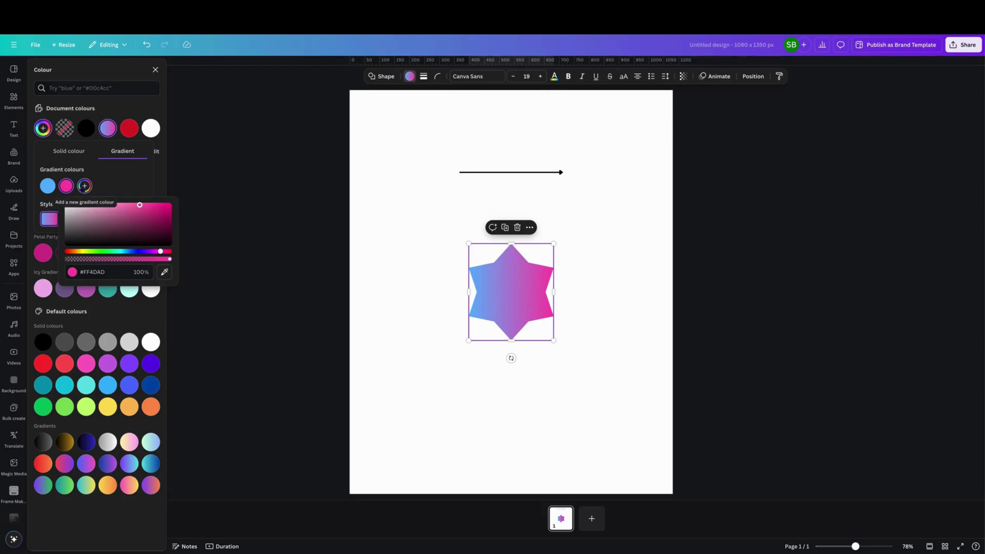
{"action": "key", "text": "Escape"}
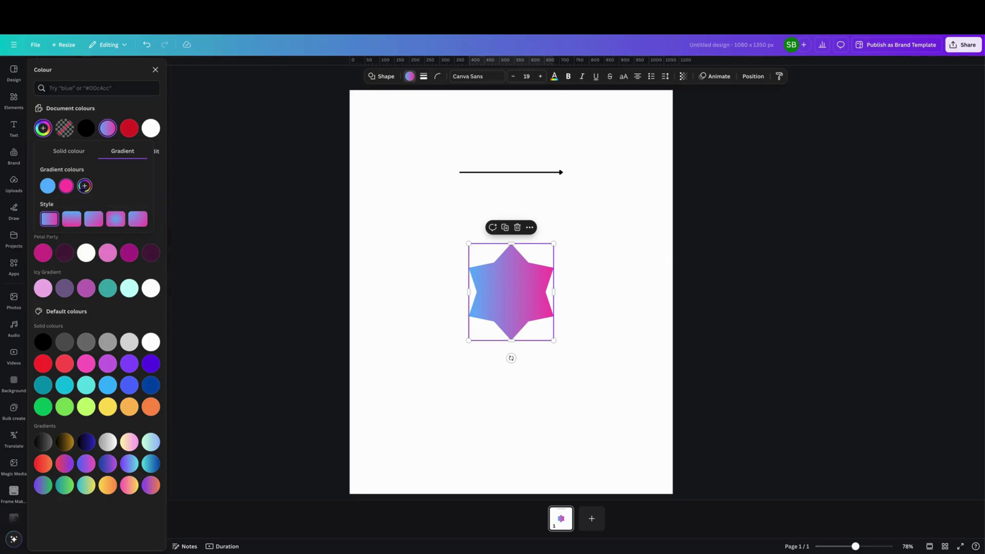
Add a third gradient colour to the star, green #4DFF7F at 33% opacity
{"action": "left_click", "coordinate": [85, 186]}
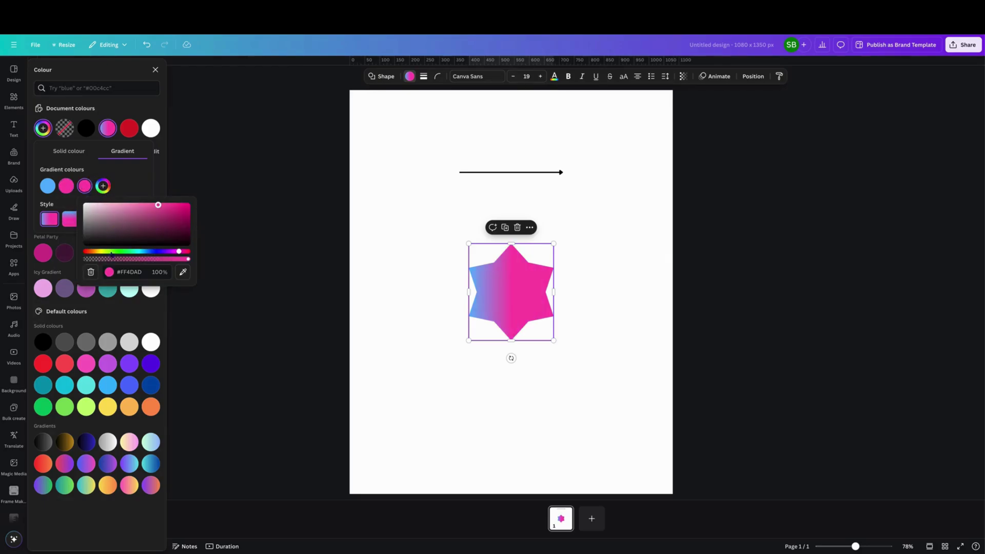
{"action": "left_click_drag", "start_coordinate": [179, 251], "coordinate": [129, 251]}
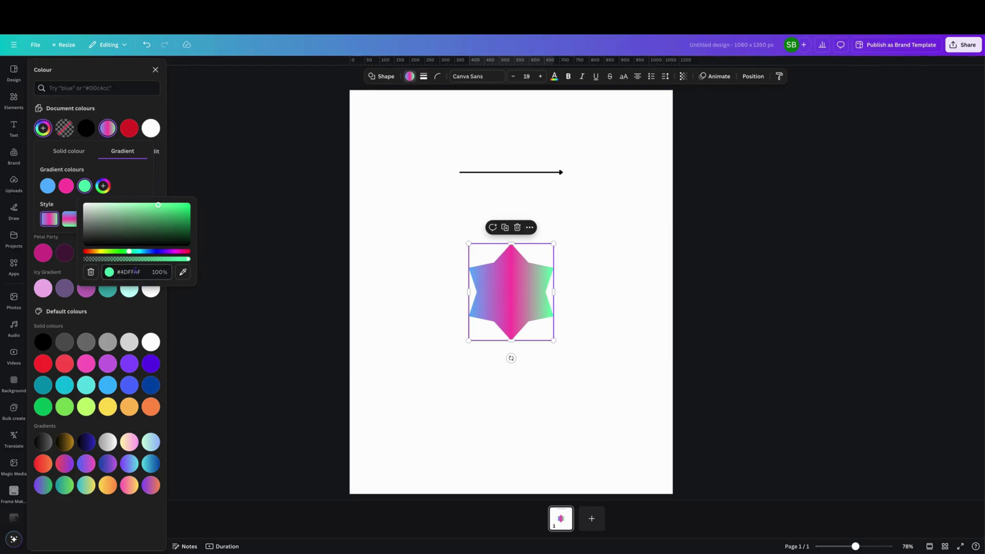
{"action": "mouse_move", "coordinate": [130, 252]}
{"action": "left_mouse_down"}
{"action": "mouse_move", "coordinate": [93, 252]}
{"action": "mouse_move", "coordinate": [170, 252]}
{"action": "mouse_move", "coordinate": [125, 253]}
{"action": "left_mouse_up"}
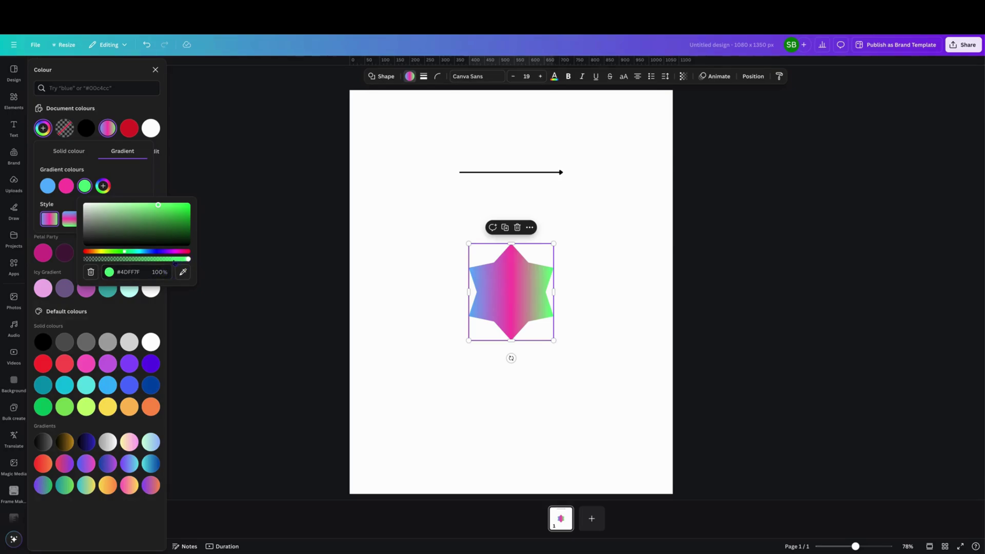
{"action": "left_click", "coordinate": [163, 259]}
{"action": "left_click_drag", "start_coordinate": [163, 259], "coordinate": [119, 259]}
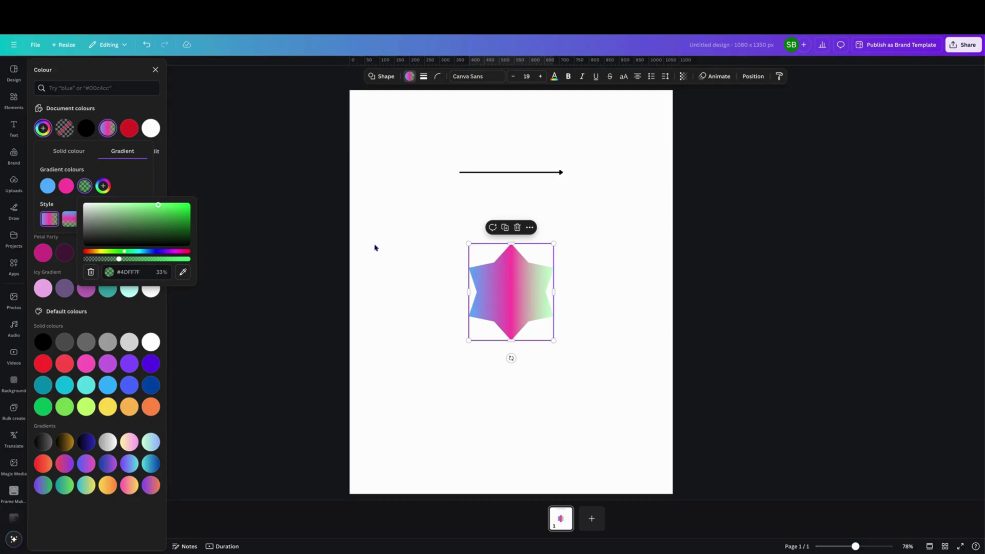
{"action": "left_click", "coordinate": [542, 399]}
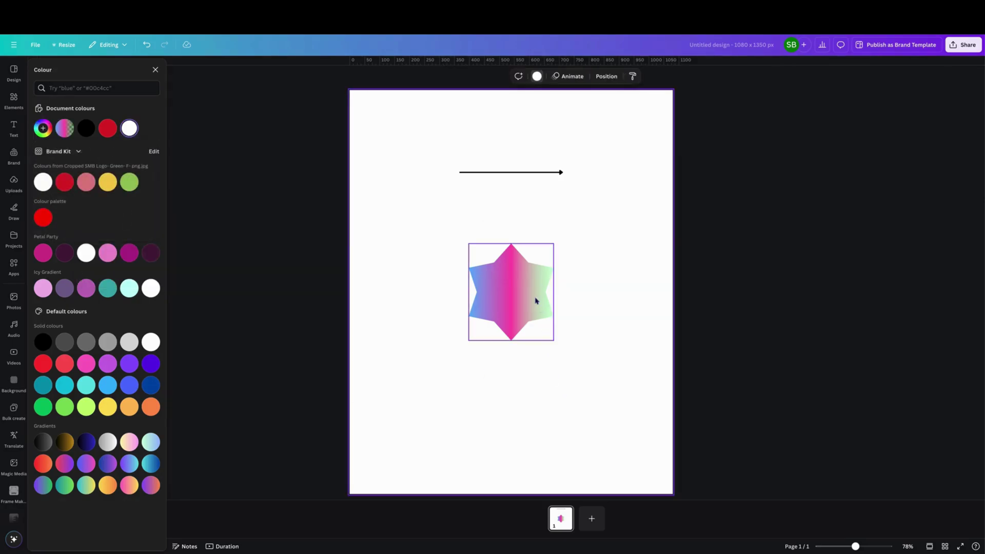
Apply the default blue-to-pink gradient to the arrow line and open its gradient settings
{"action": "left_click", "coordinate": [510, 173]}
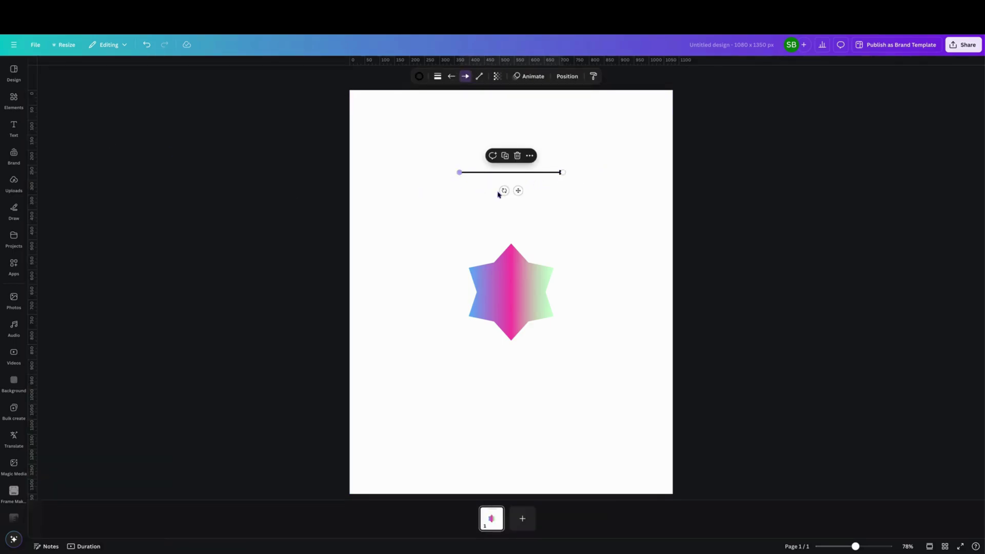
{"action": "left_click", "coordinate": [14, 127]}
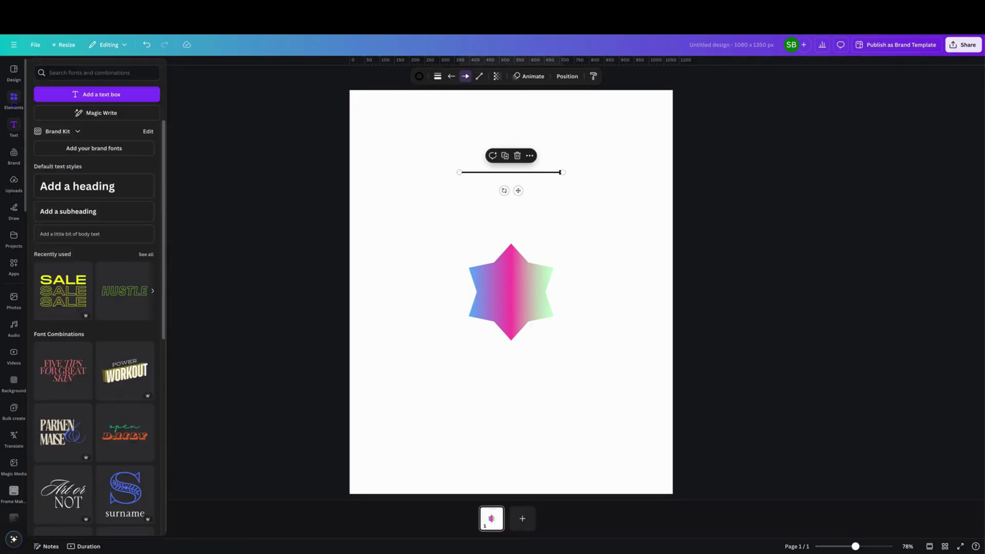
{"action": "left_click", "coordinate": [14, 100]}
{"action": "left_click", "coordinate": [420, 76]}
{"action": "left_click", "coordinate": [420, 77]}
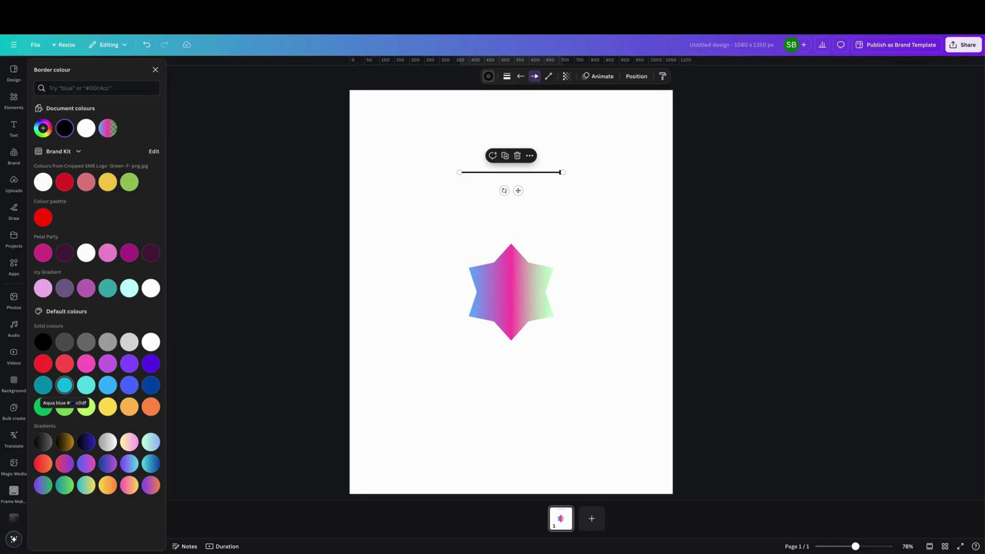
{"action": "left_click", "coordinate": [86, 464]}
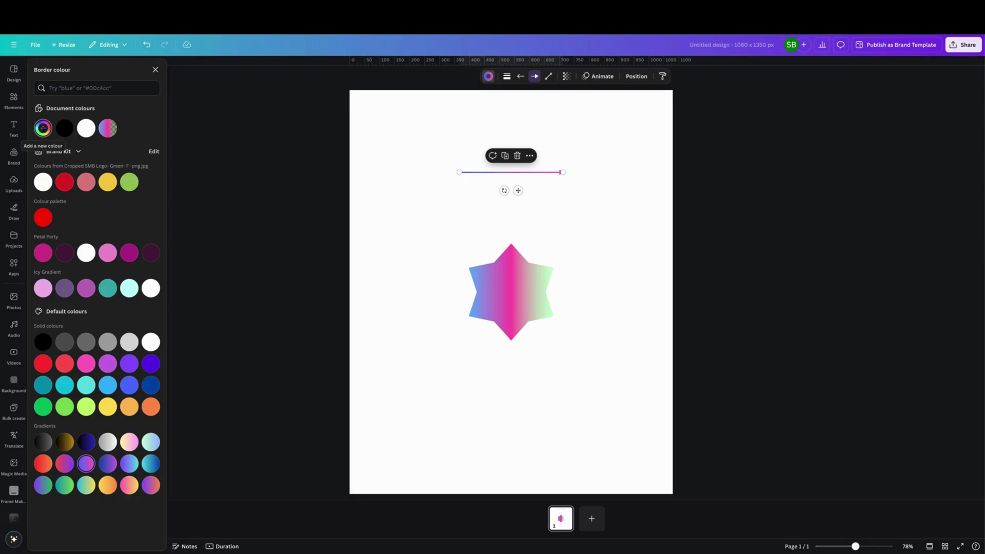
{"action": "left_click", "coordinate": [43, 128]}
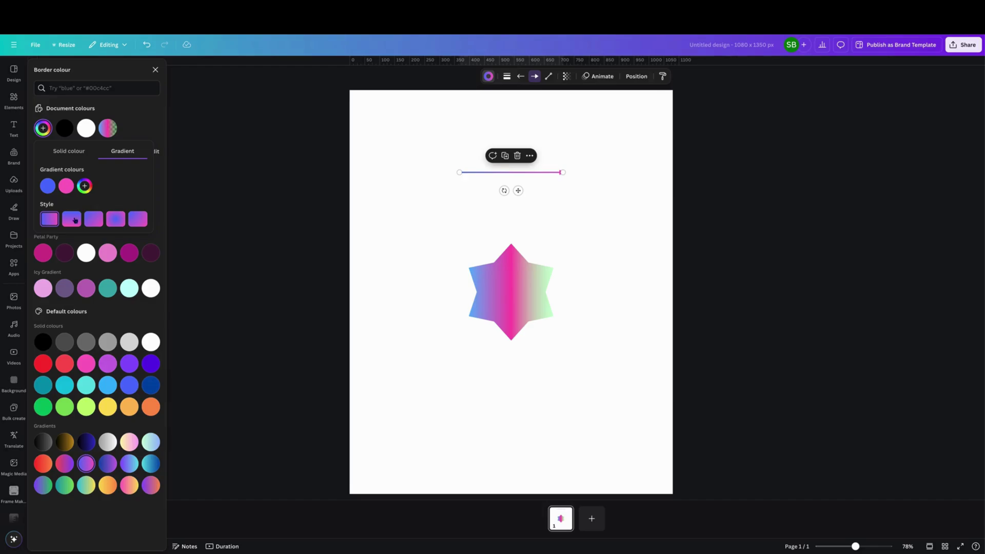
Try the vertical, diagonal and centred radial gradient styles on the star, ending with the radial style that starts from the top-left corner
{"action": "left_click", "coordinate": [526, 307]}
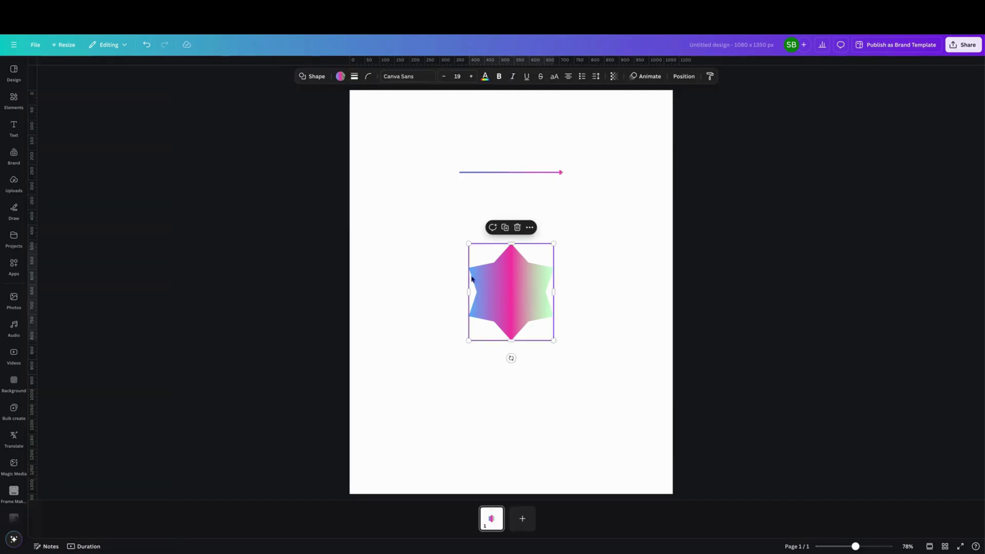
{"action": "left_click", "coordinate": [340, 76]}
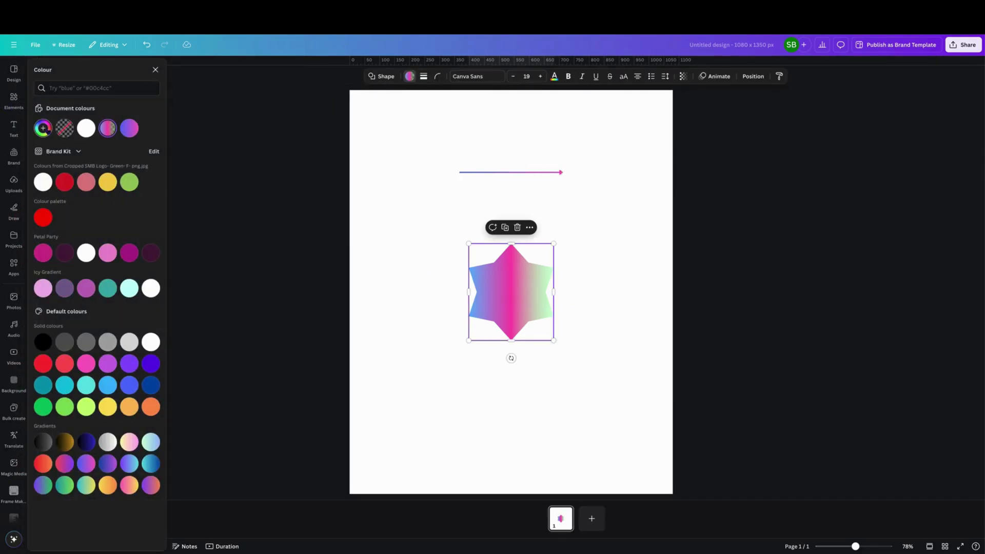
{"action": "left_click", "coordinate": [43, 127]}
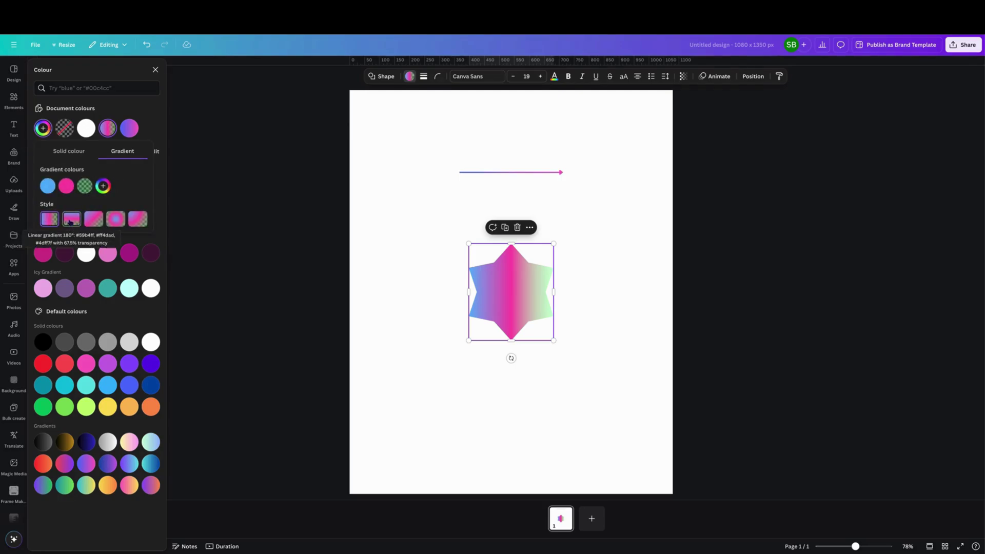
{"action": "left_click", "coordinate": [71, 221]}
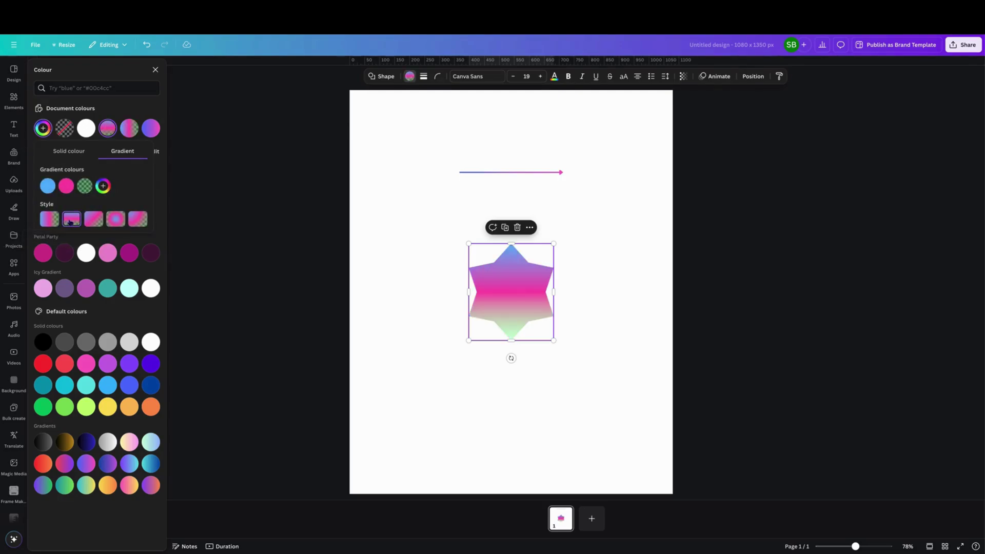
{"action": "left_click", "coordinate": [90, 221]}
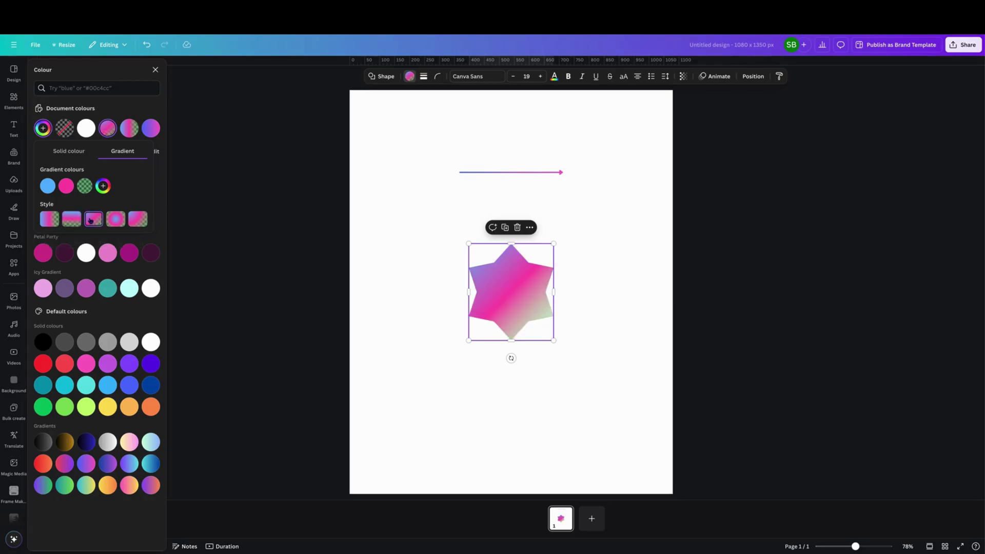
{"action": "left_click", "coordinate": [118, 219]}
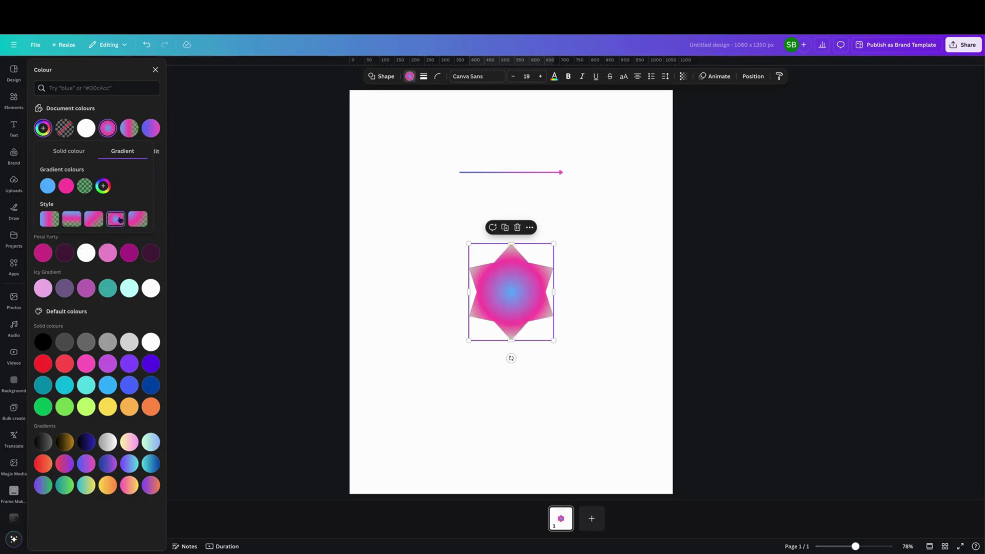
{"action": "left_click", "coordinate": [141, 220]}
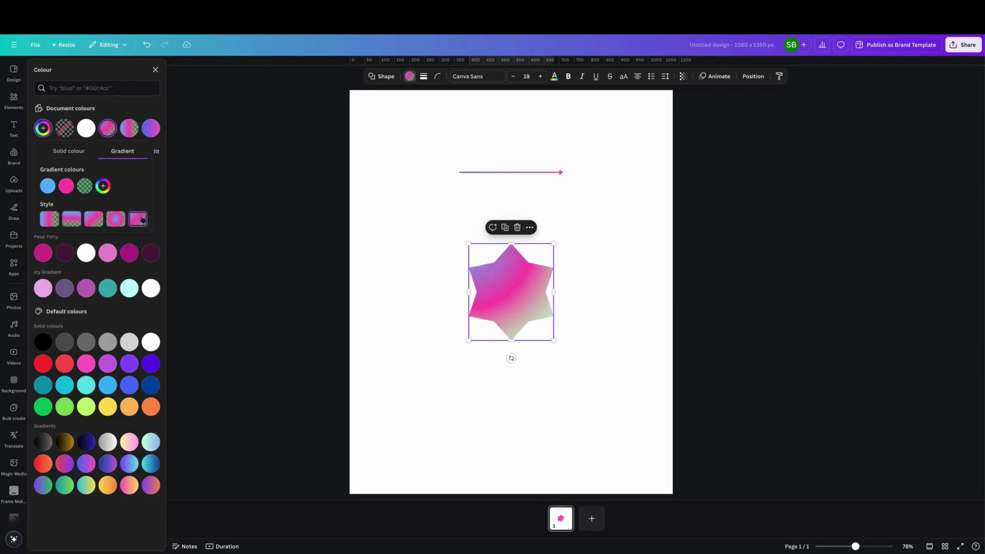
Add a third gradient colour to the arrow line, green #379D78
{"action": "left_click", "coordinate": [531, 173]}
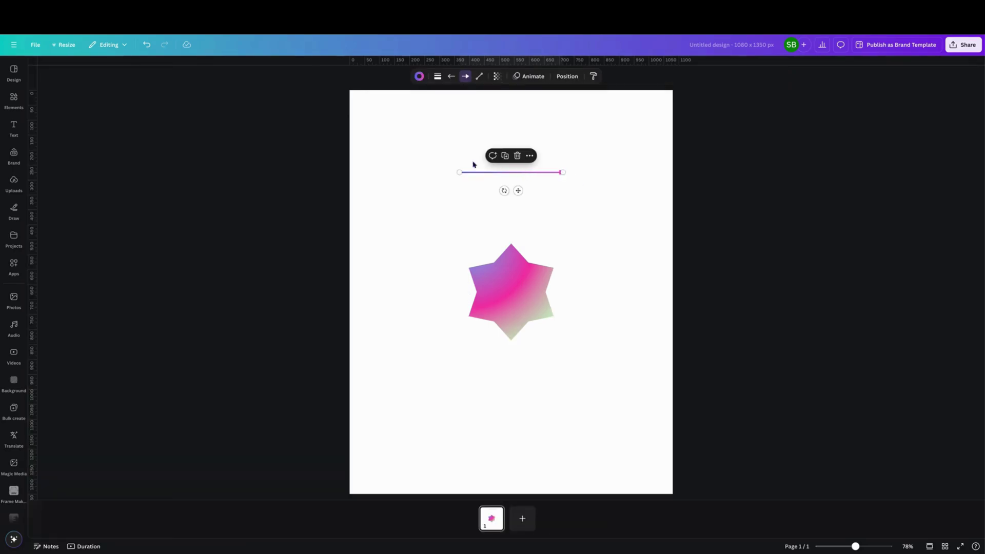
{"action": "left_click", "coordinate": [419, 76]}
{"action": "left_click", "coordinate": [44, 128]}
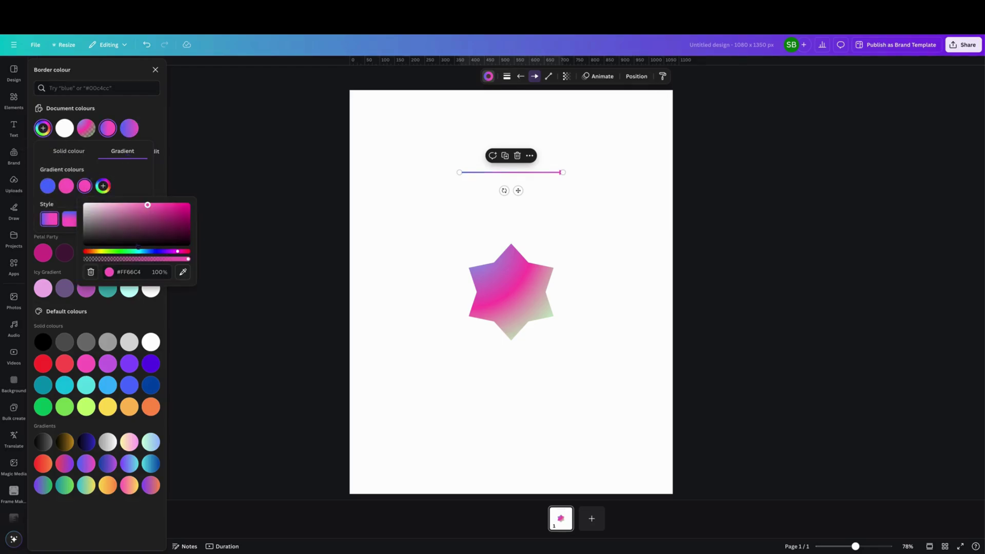
{"action": "left_click", "coordinate": [131, 252]}
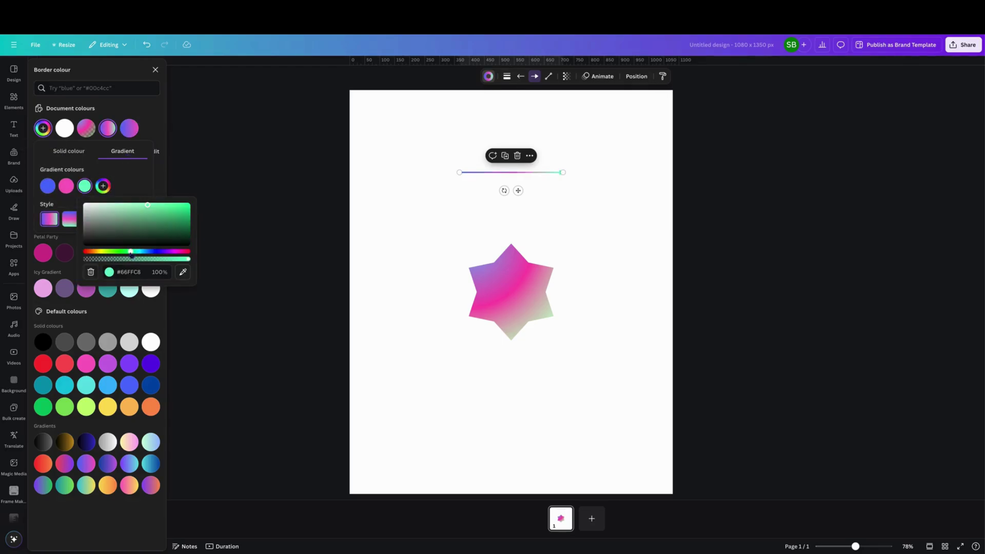
{"action": "left_click_drag", "start_coordinate": [147, 205], "coordinate": [152, 219]}
Add two more gradient colours to the arrow line, dark red #9D373A and deep blue #1214CF
{"action": "left_click", "coordinate": [103, 186]}
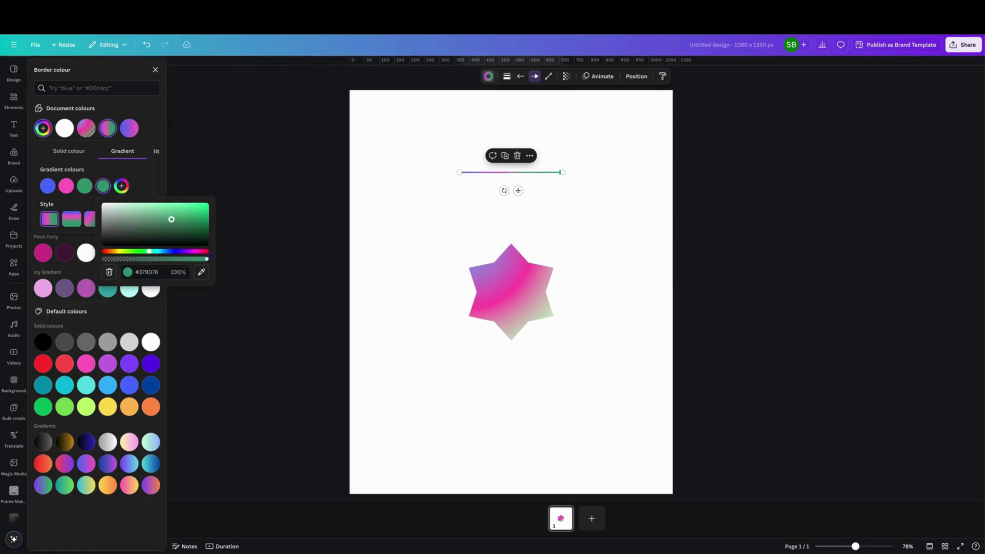
{"action": "left_click", "coordinate": [207, 252]}
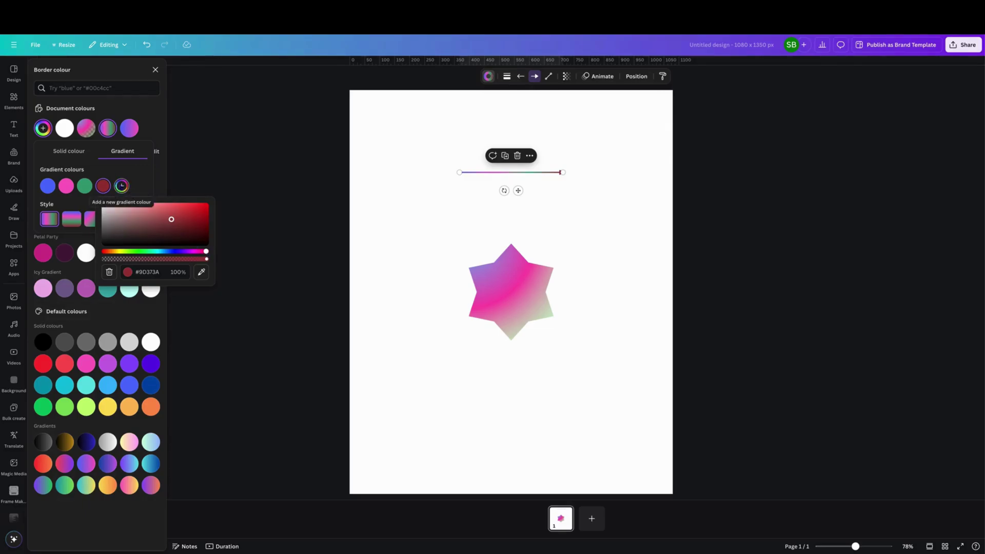
{"action": "left_click", "coordinate": [121, 185]}
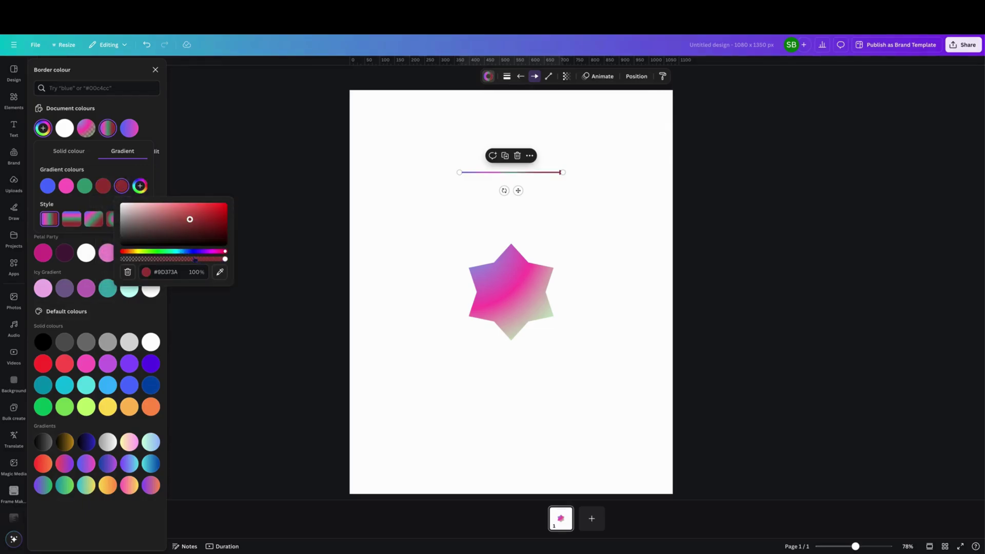
{"action": "left_click", "coordinate": [190, 251]}
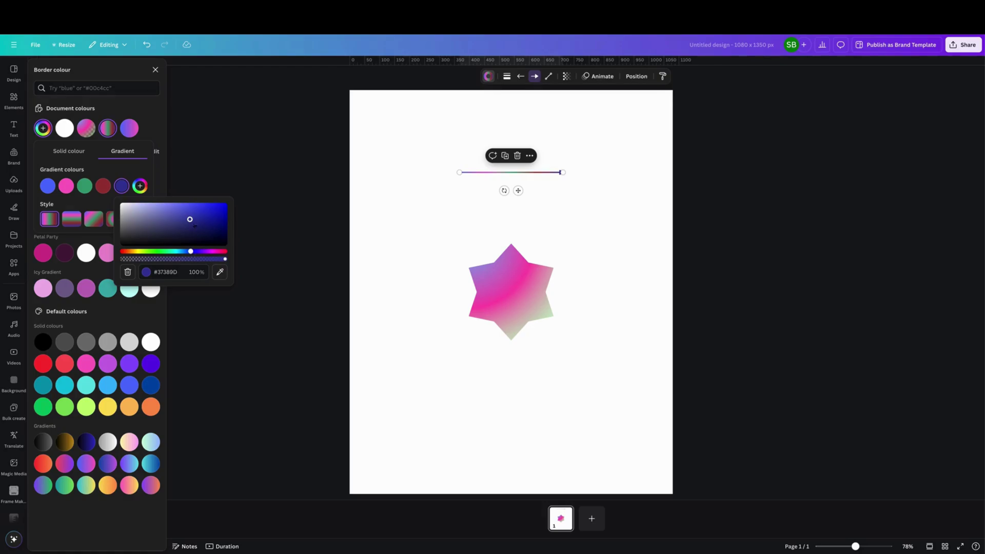
{"action": "left_click_drag", "start_coordinate": [190, 219], "coordinate": [218, 210]}
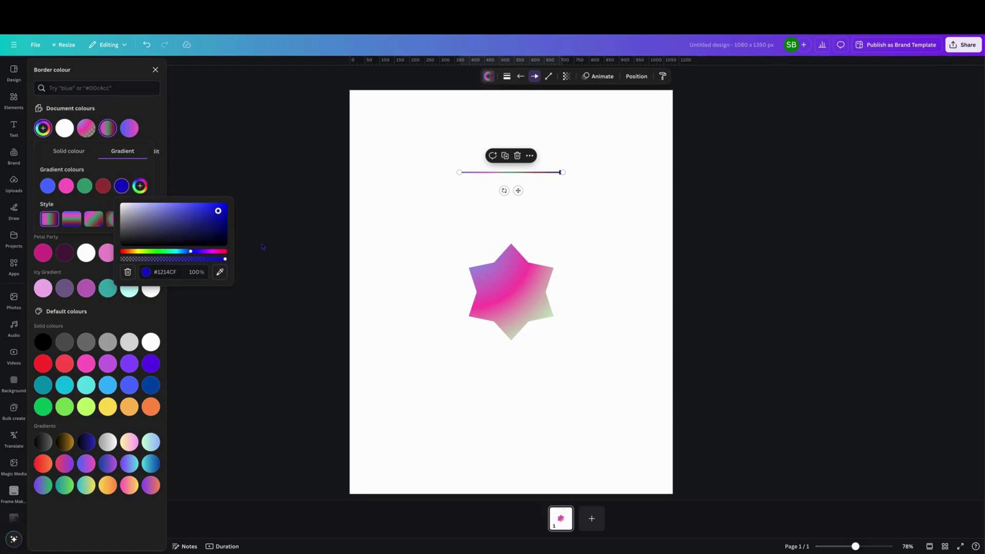
{"action": "mouse_move", "coordinate": [122, 186]}
{"action": "left_click", "coordinate": [143, 171]}
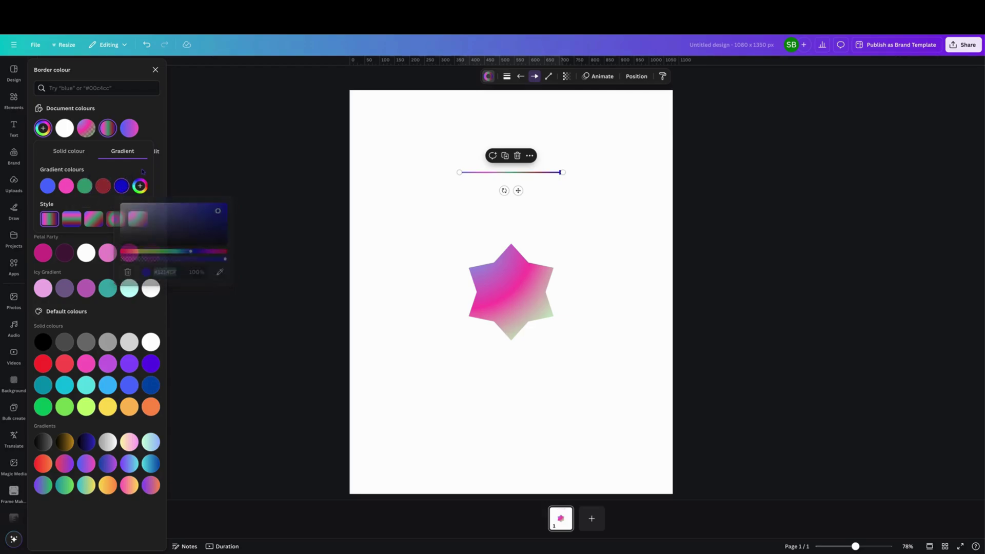
Reorder the arrow line's gradient colours to light blue, green, deep blue, dark red and pink, and apply the vertical gradient style
{"action": "left_click_drag", "start_coordinate": [121, 186], "coordinate": [85, 191]}
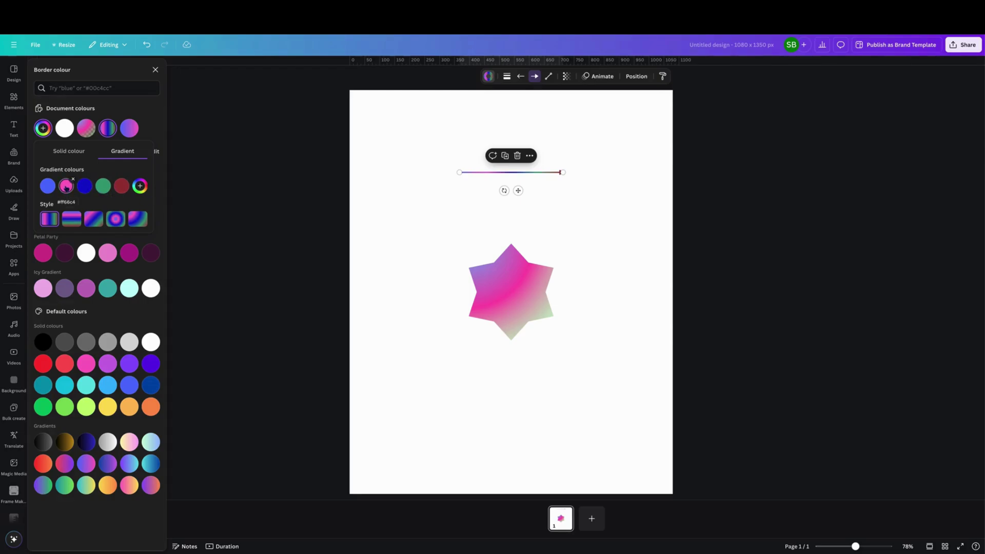
{"action": "left_click_drag", "start_coordinate": [85, 187], "coordinate": [122, 187]}
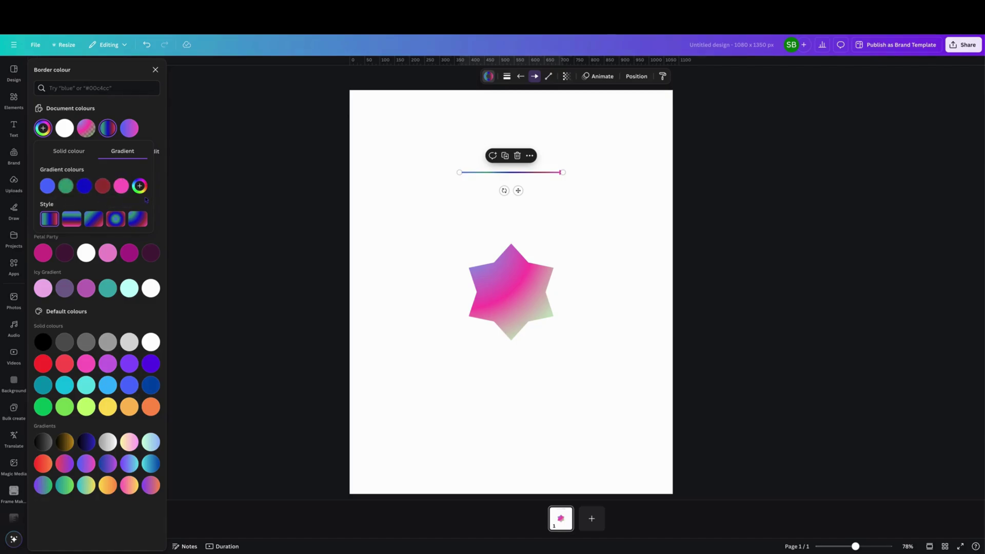
{"action": "left_click", "coordinate": [74, 222]}
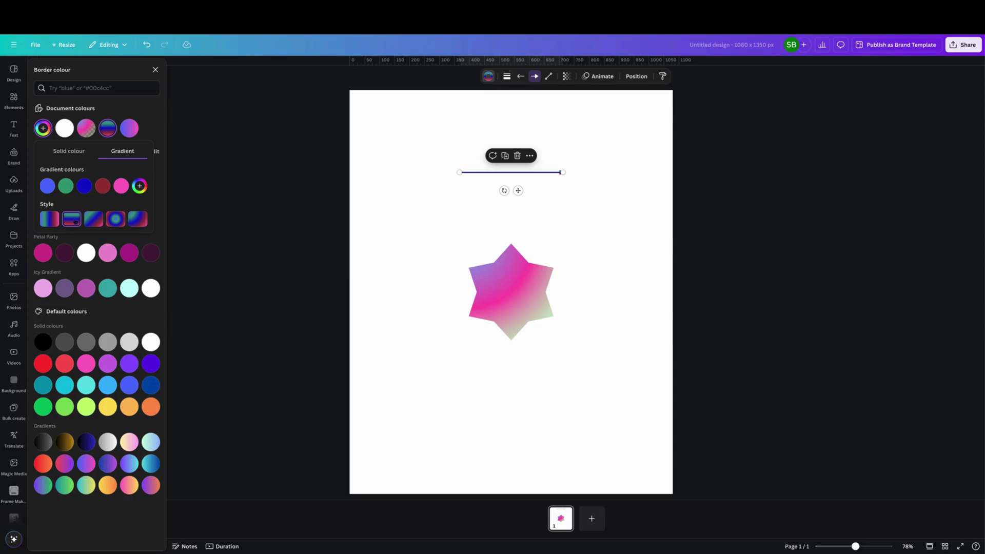
Raise the opacity of the star's green gradient colour #4DFF7F to 99%
{"action": "left_click", "coordinate": [513, 276]}
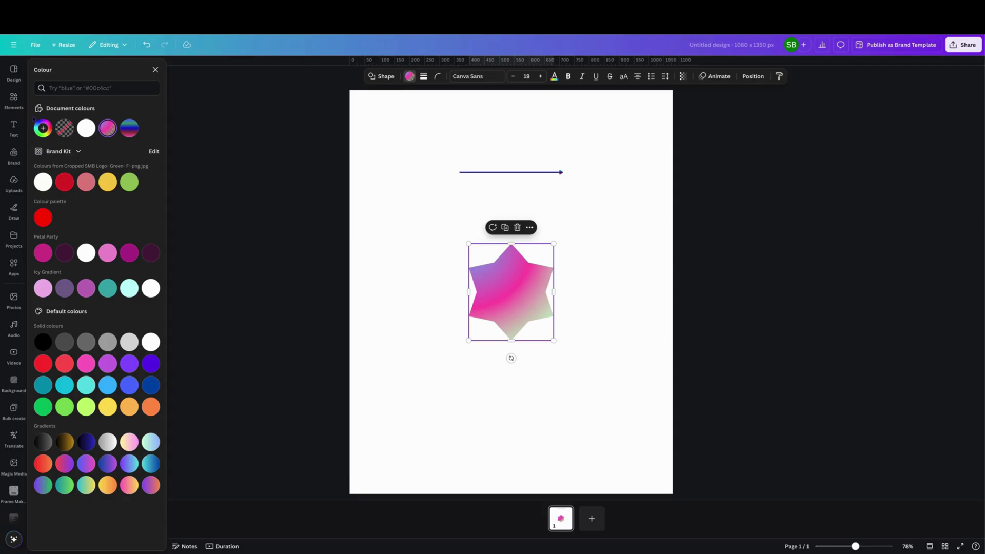
{"action": "left_click", "coordinate": [43, 128]}
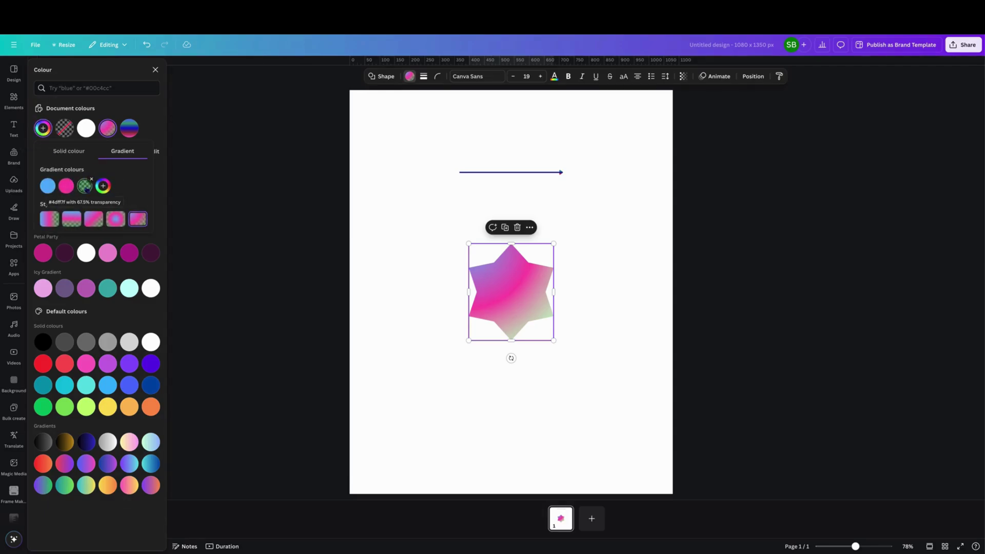
{"action": "left_click", "coordinate": [85, 186]}
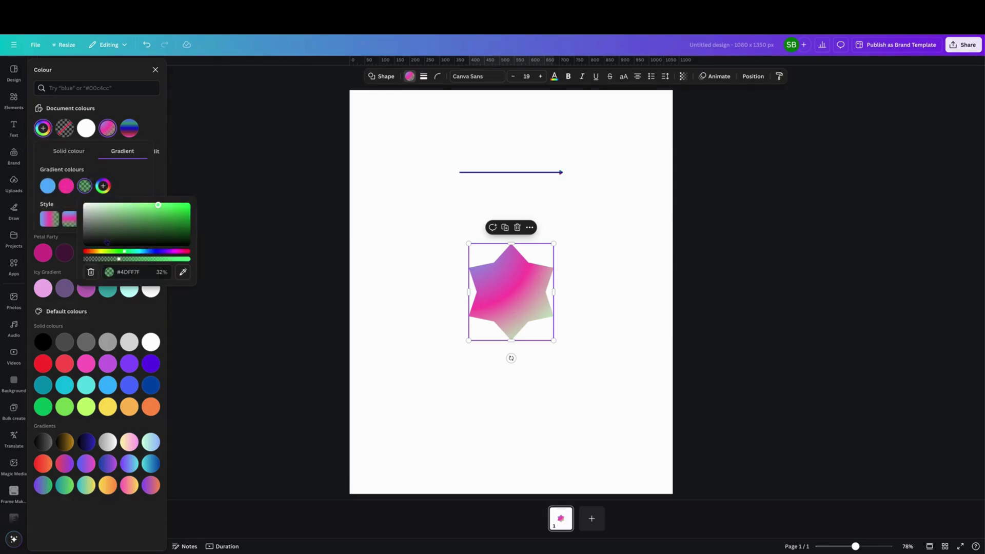
{"action": "left_click_drag", "start_coordinate": [119, 259], "coordinate": [188, 259]}
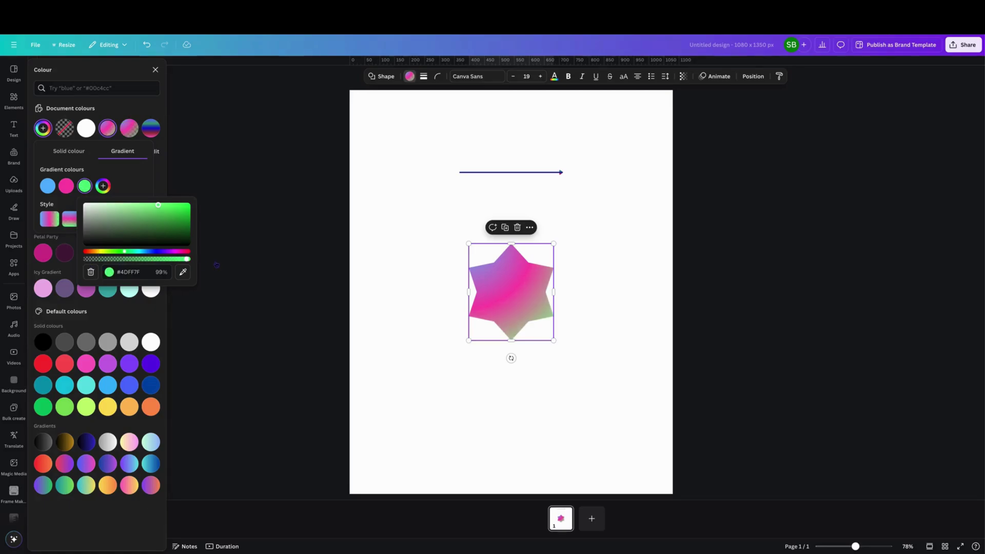
Add a fourth gradient colour to the star, red #FF624D, and switch its gradient style to the diagonal linear one
{"action": "left_click", "coordinate": [104, 185]}
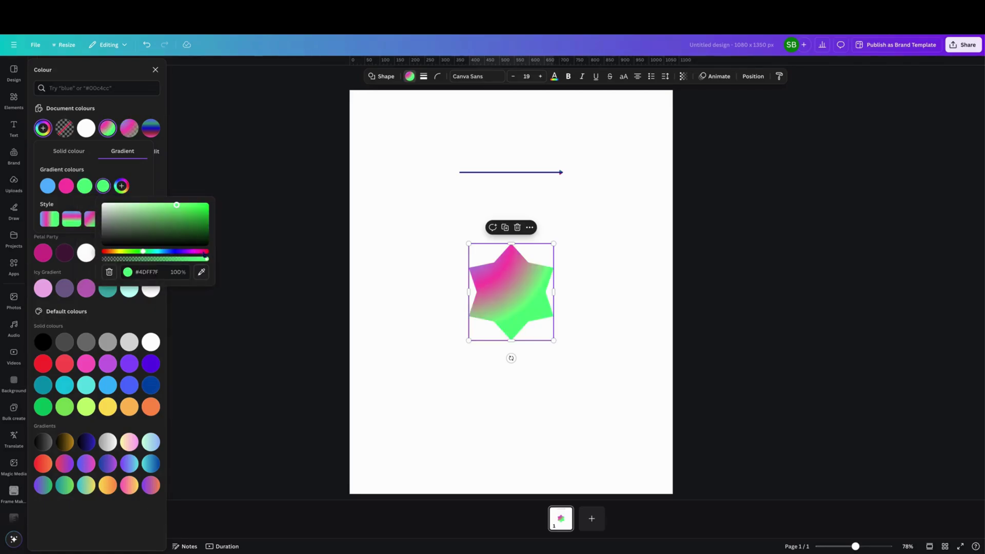
{"action": "left_click", "coordinate": [106, 252]}
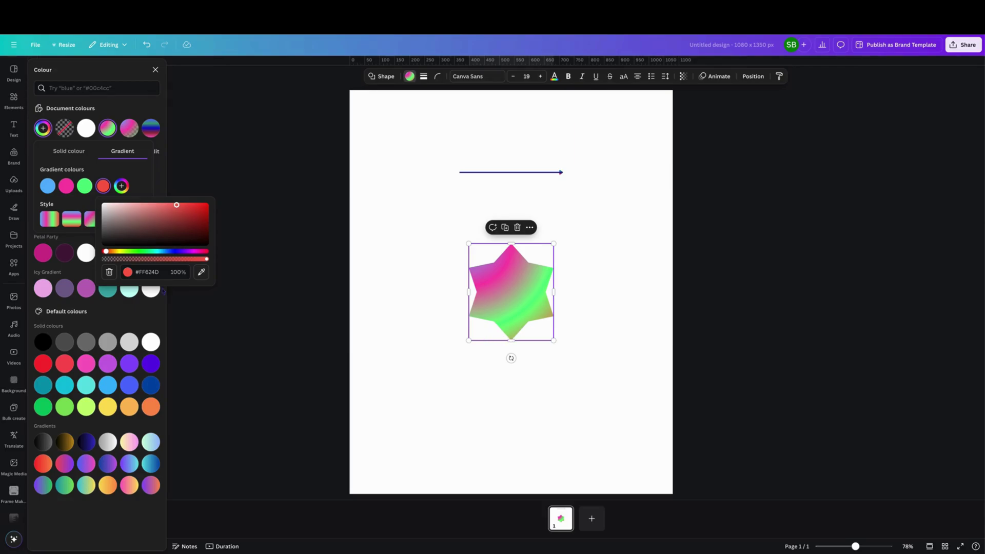
{"action": "left_click", "coordinate": [72, 219]}
{"action": "left_click", "coordinate": [92, 223]}
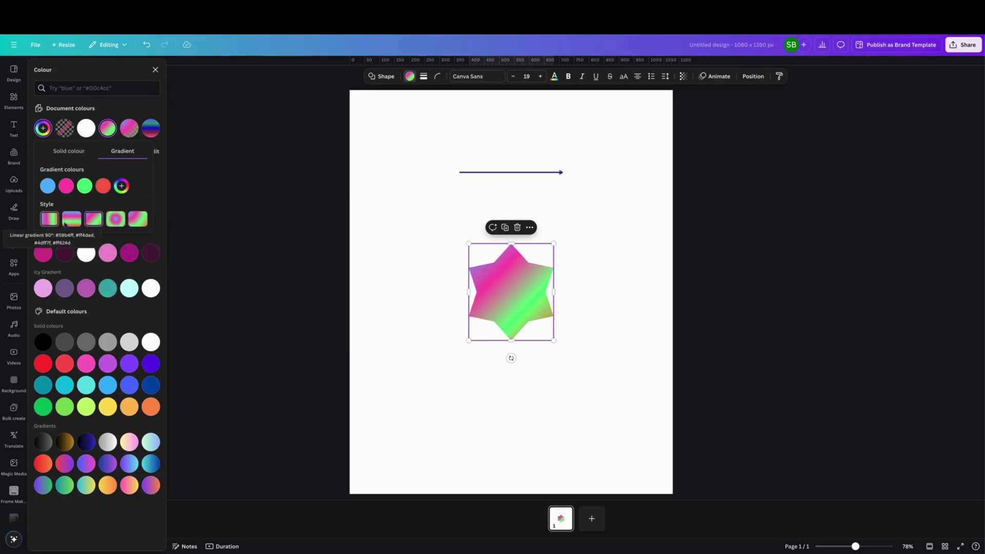